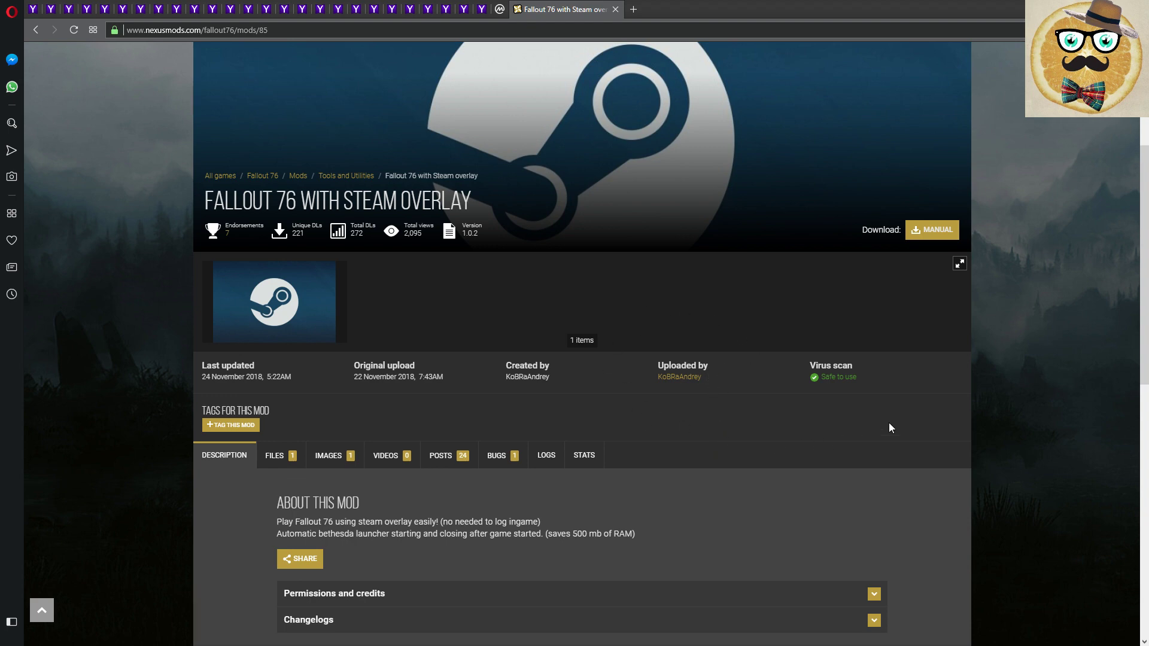
# Step: Review the mod's description and installation instructions, and manually download the main file Fallout.76.Steam.102
pyautogui.scroll(-3, 889, 427)
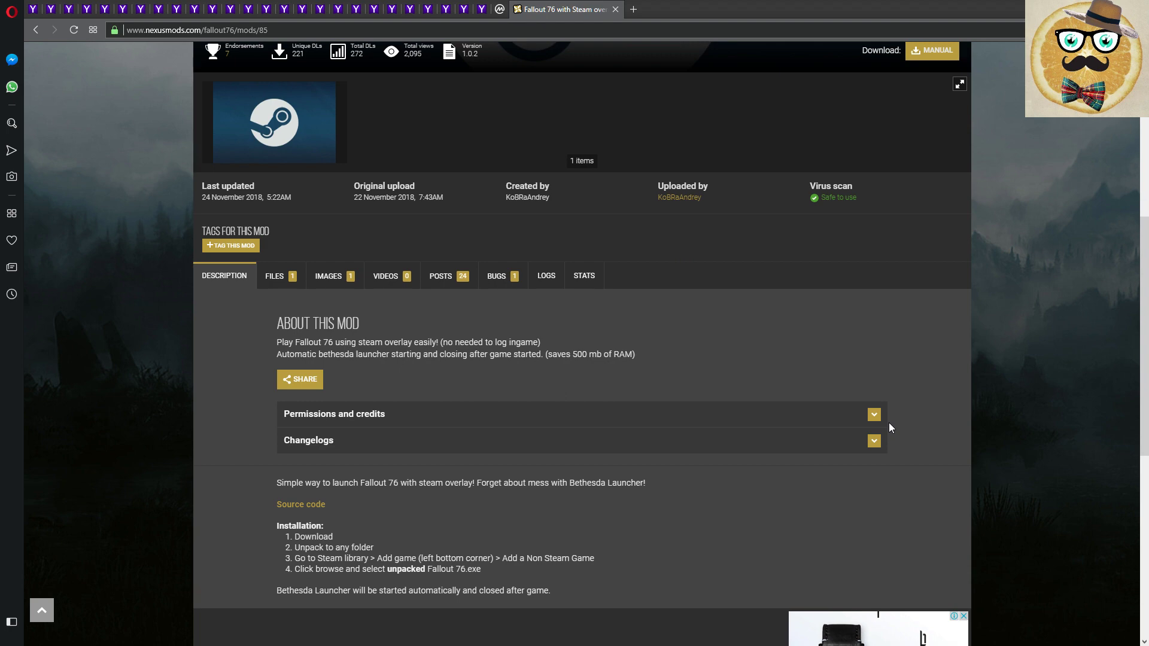
pyautogui.scroll(4, 889, 425)
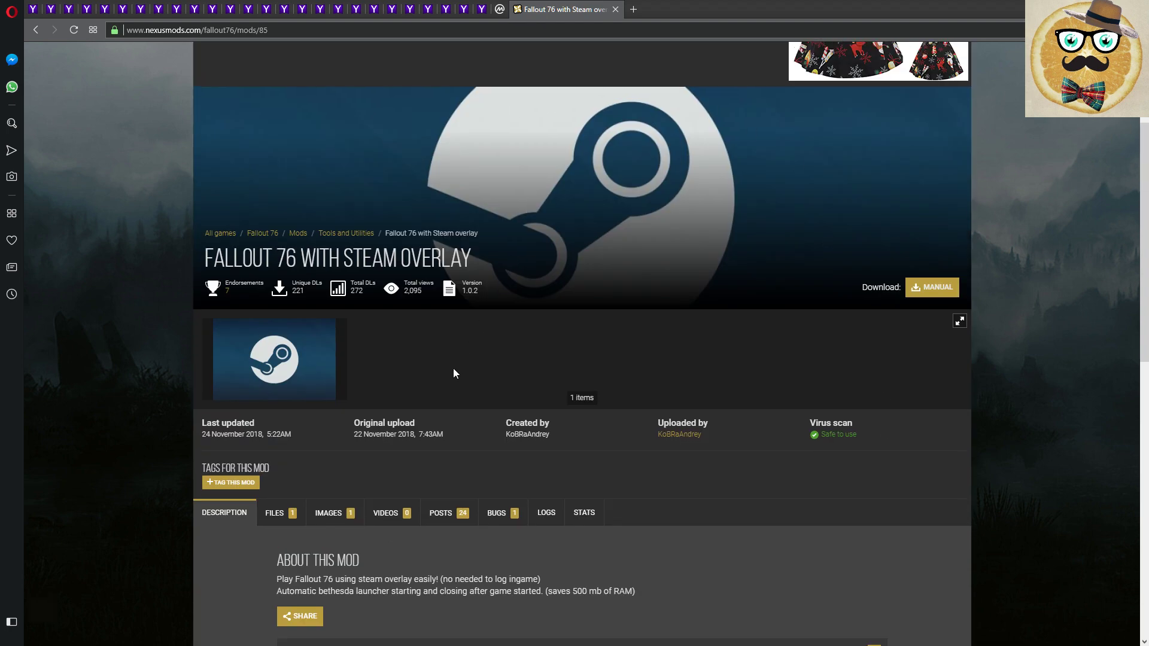
pyautogui.scroll(-5, 453, 368)
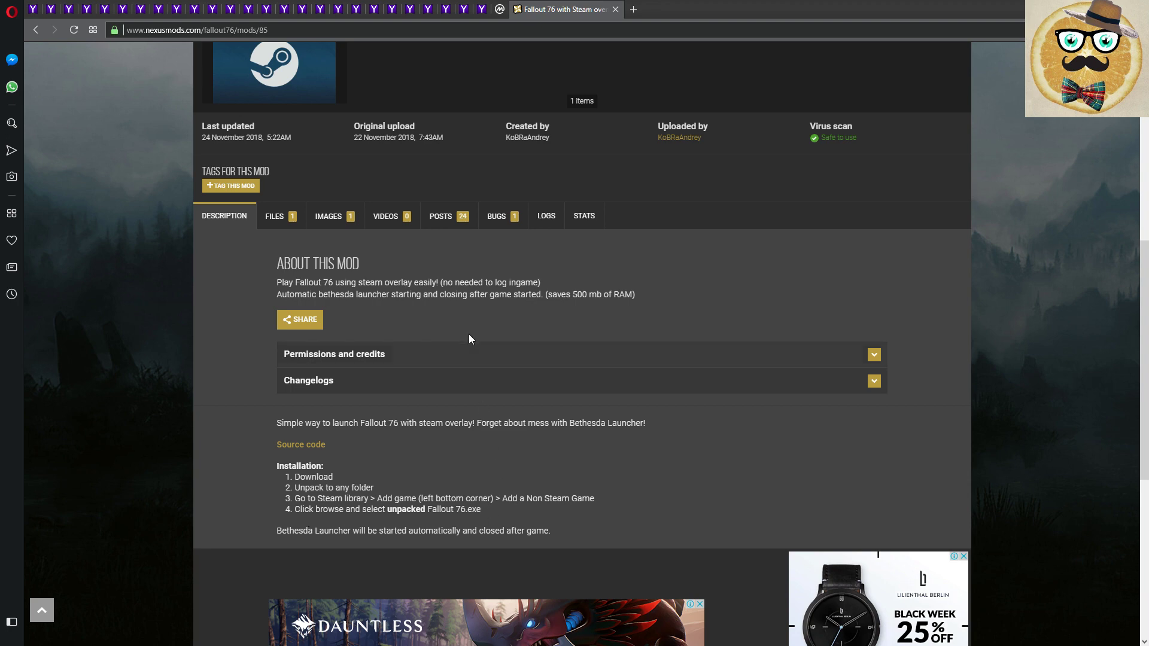
pyautogui.scroll(1, 428, 359)
pyautogui.click(272, 277)
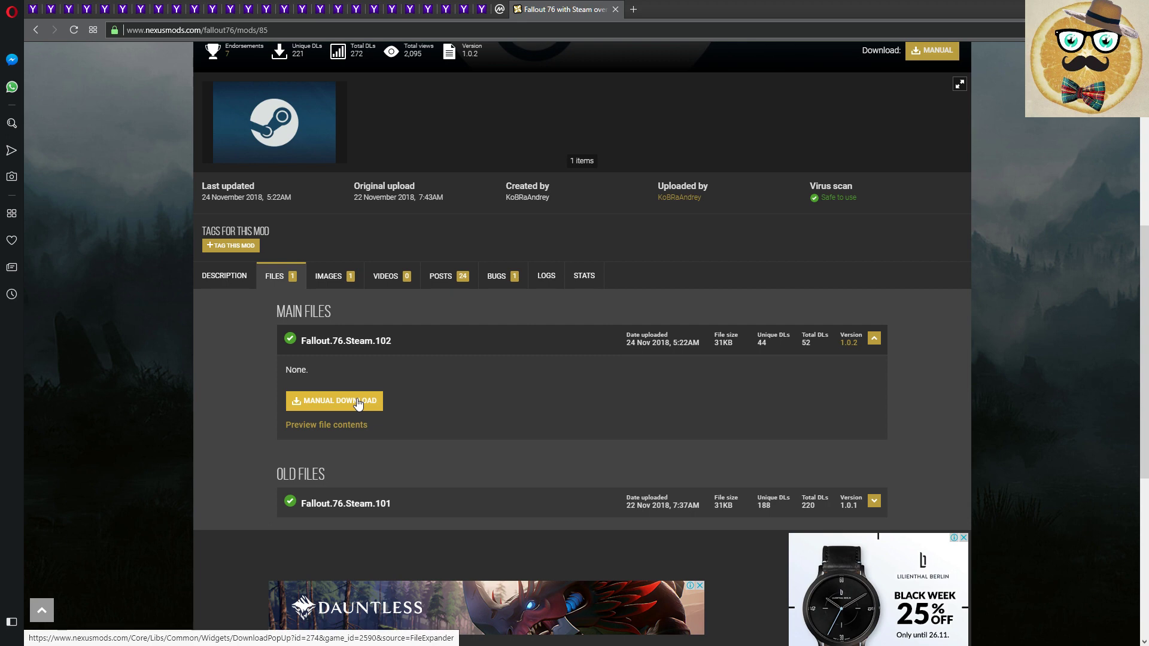
pyautogui.click(359, 406)
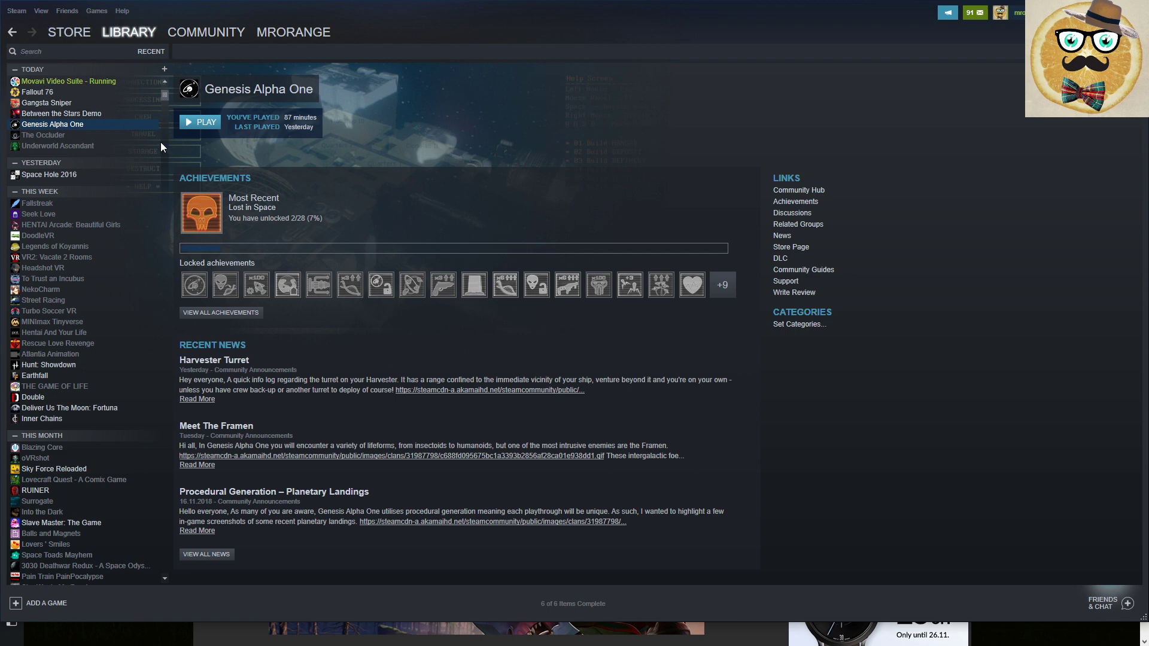
# Step: Switch to Steam and view the screenshot library of the Fallout 76 non-Steam entry
pyautogui.click(37, 92)
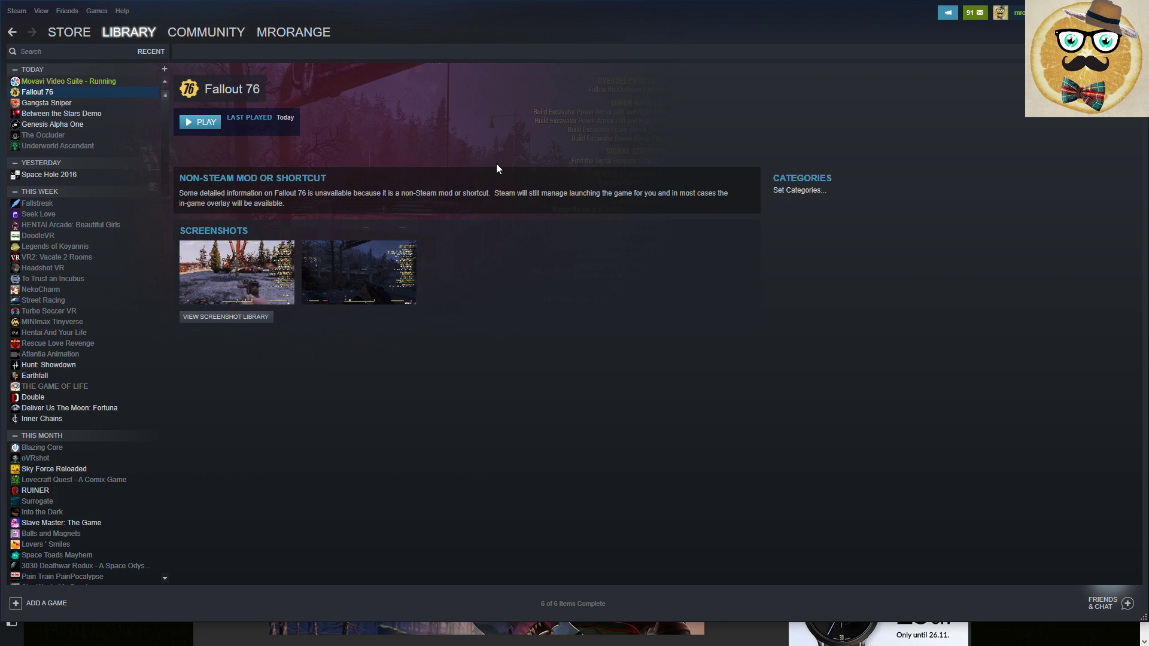
pyautogui.click(228, 317)
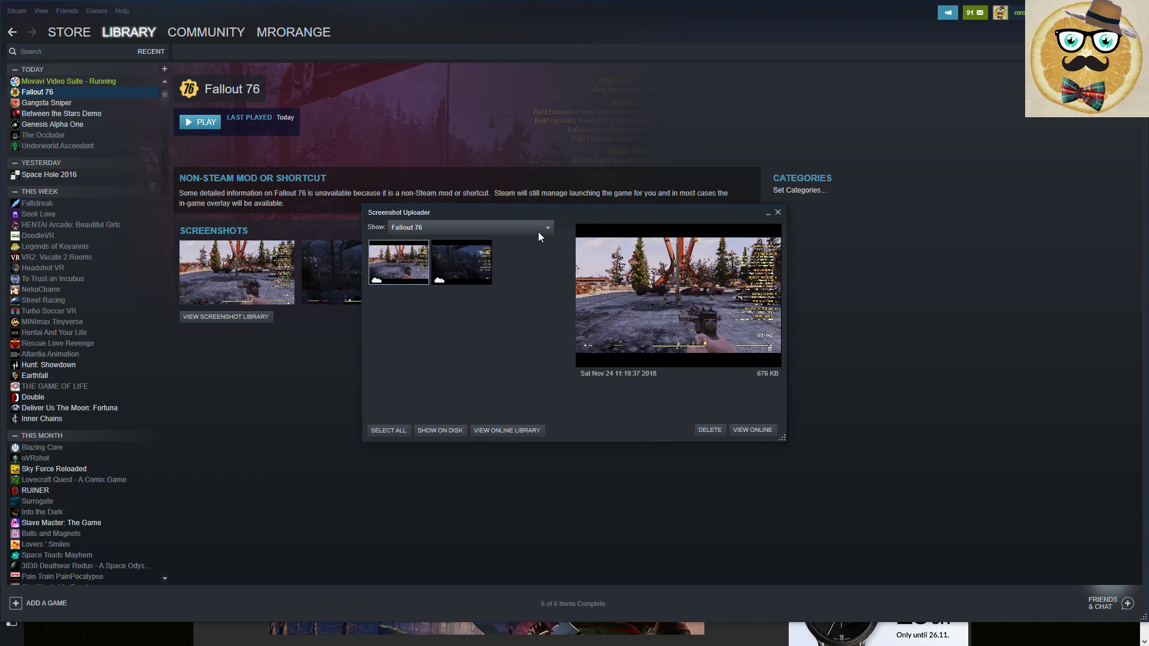
pyautogui.click(778, 213)
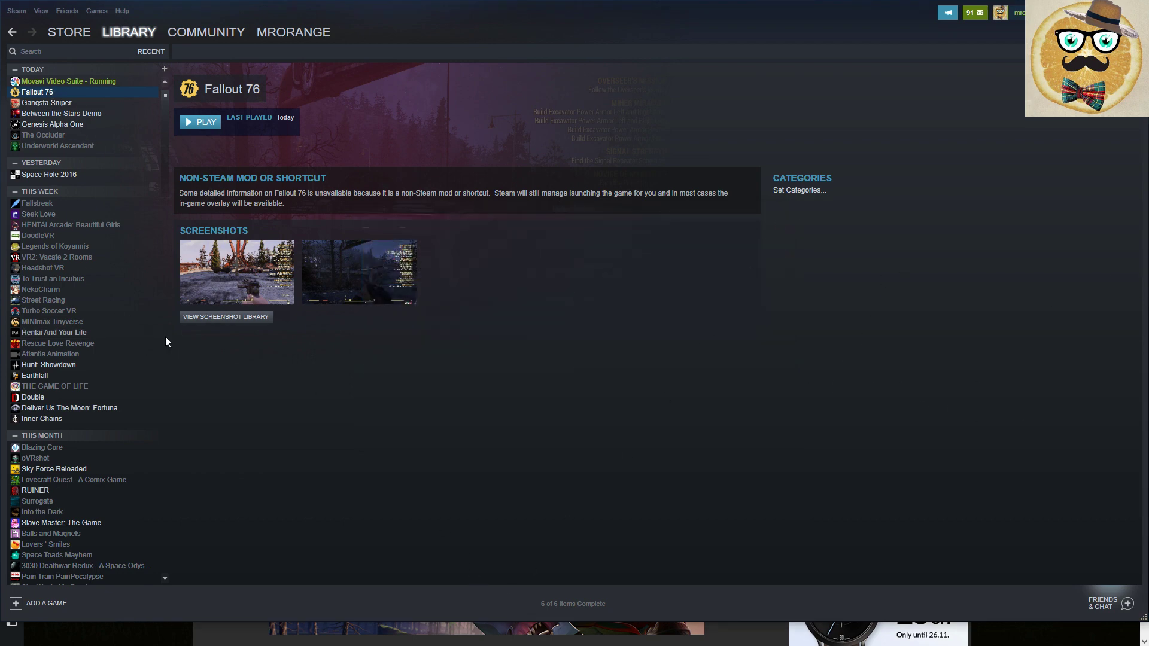
# Step: Open the options for adding a game to the Steam library
pyautogui.click(33, 606)
pyautogui.click(835, 427)
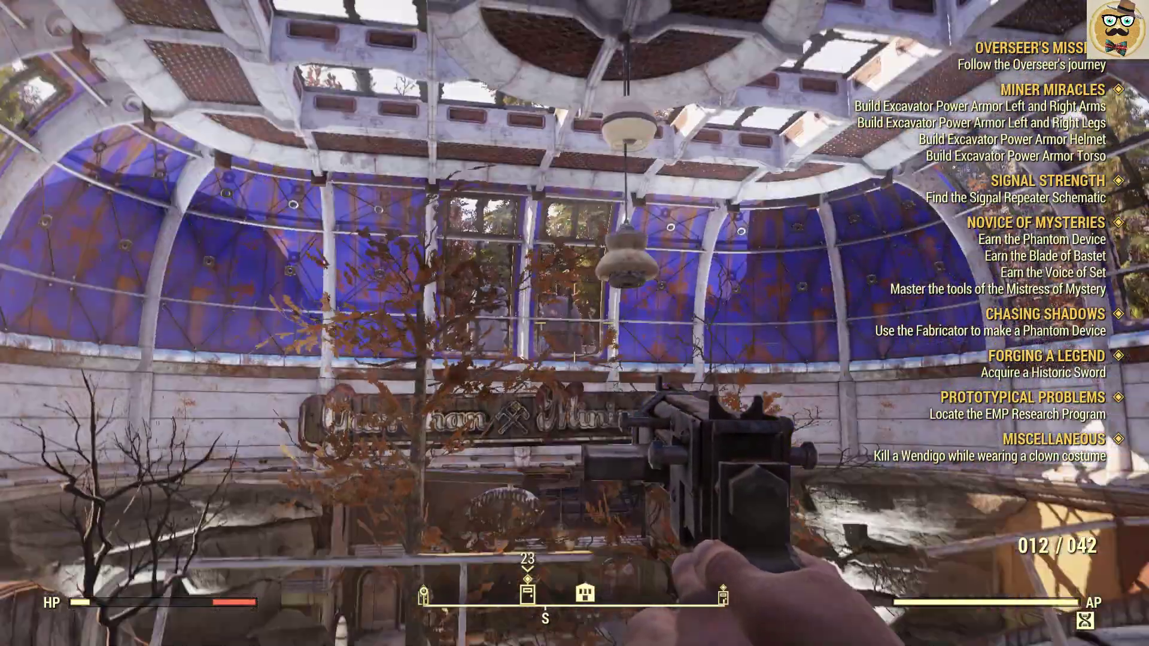
# Step: Switch to the running Fallout 76 game and check that the Steam overlay opens and closes in-game
pyautogui.hotkey('shift', 'Tab')
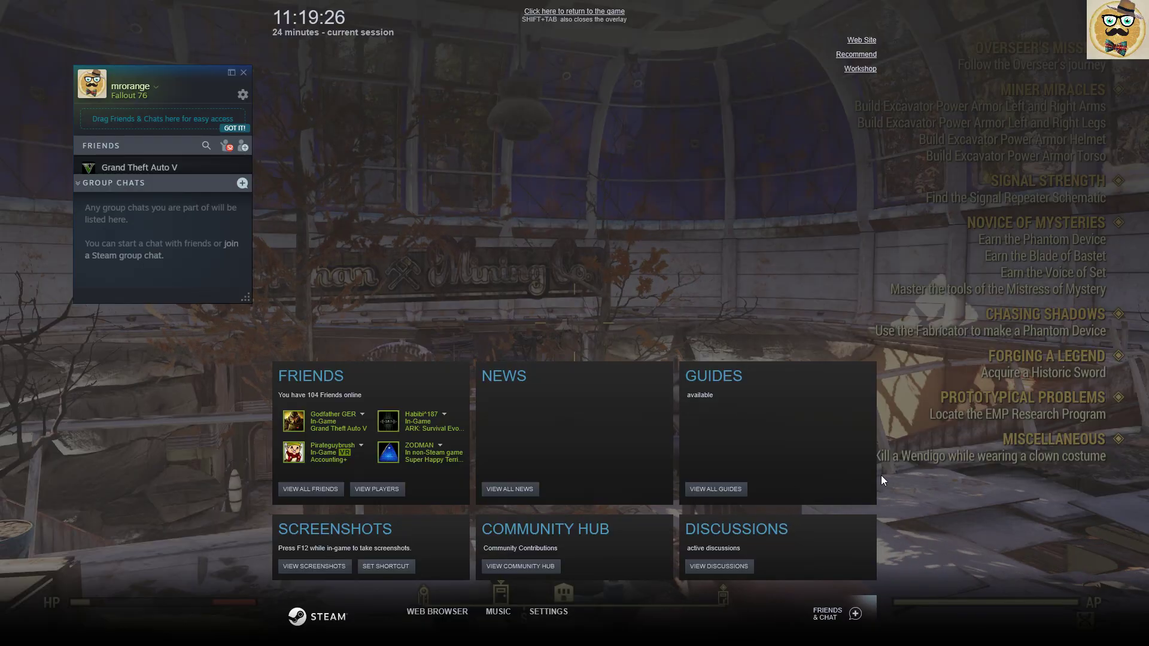
pyautogui.hotkey('shift', 'Tab')
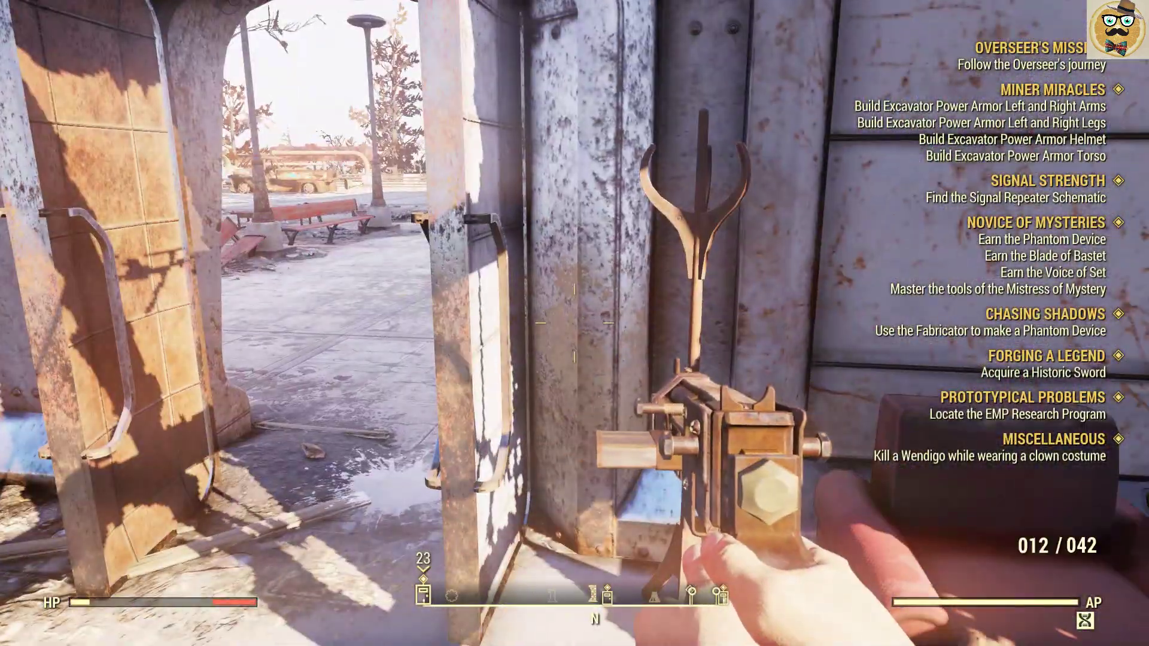
pyautogui.press('w')
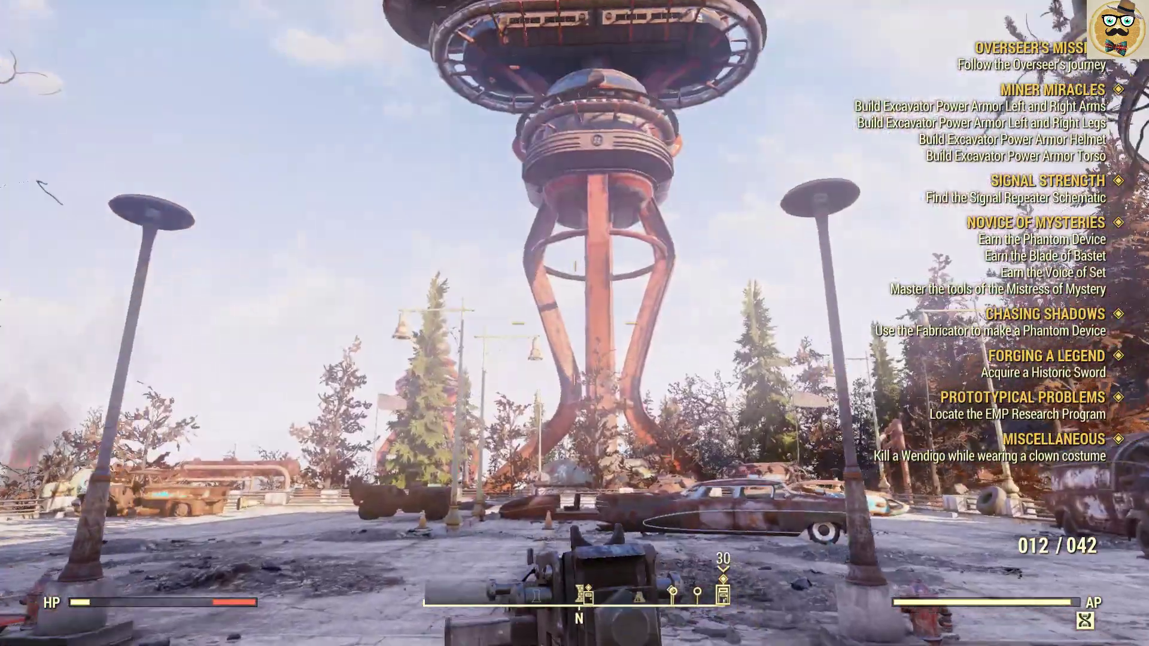
pyautogui.hotkey('shift', 'Tab')
pyautogui.hotkey('shift', 'Tab')
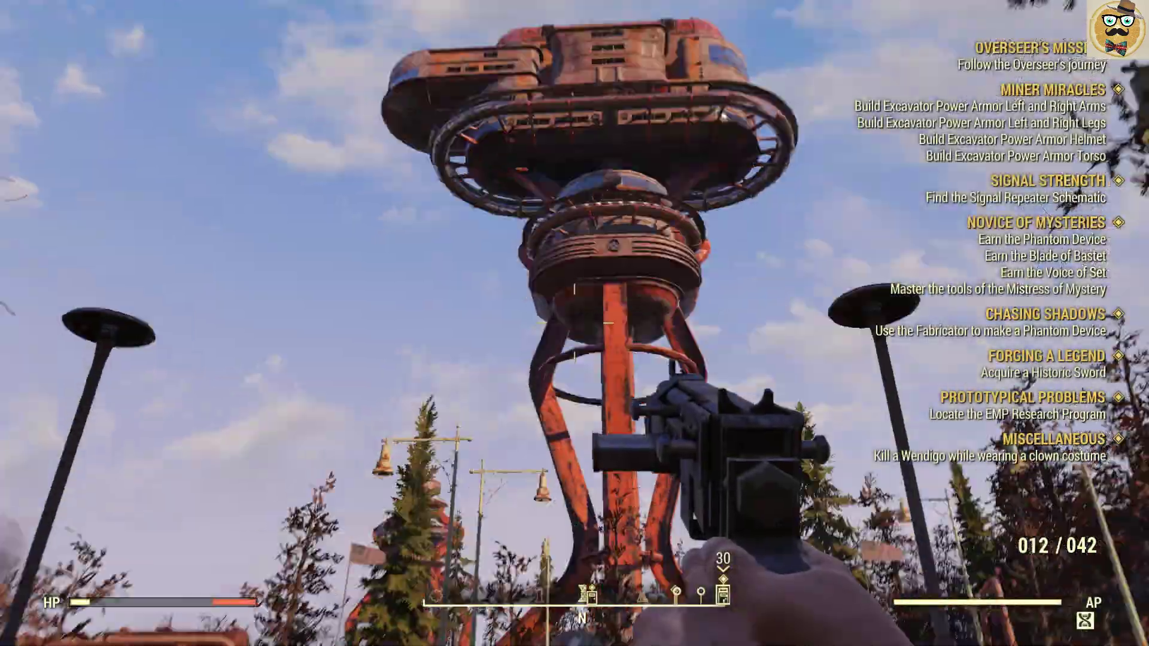
# Step: Walk across the parking lot and capture a Steam screenshot of the wrecked cars beneath the red tower
pyautogui.press('w')
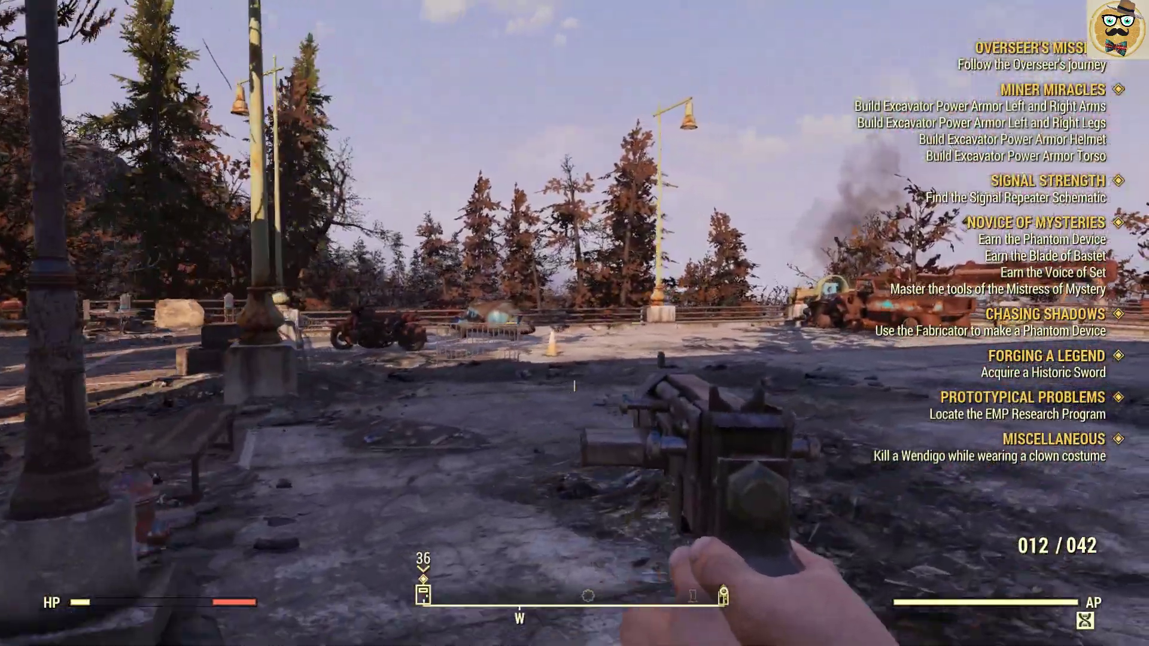
pyautogui.press('w')
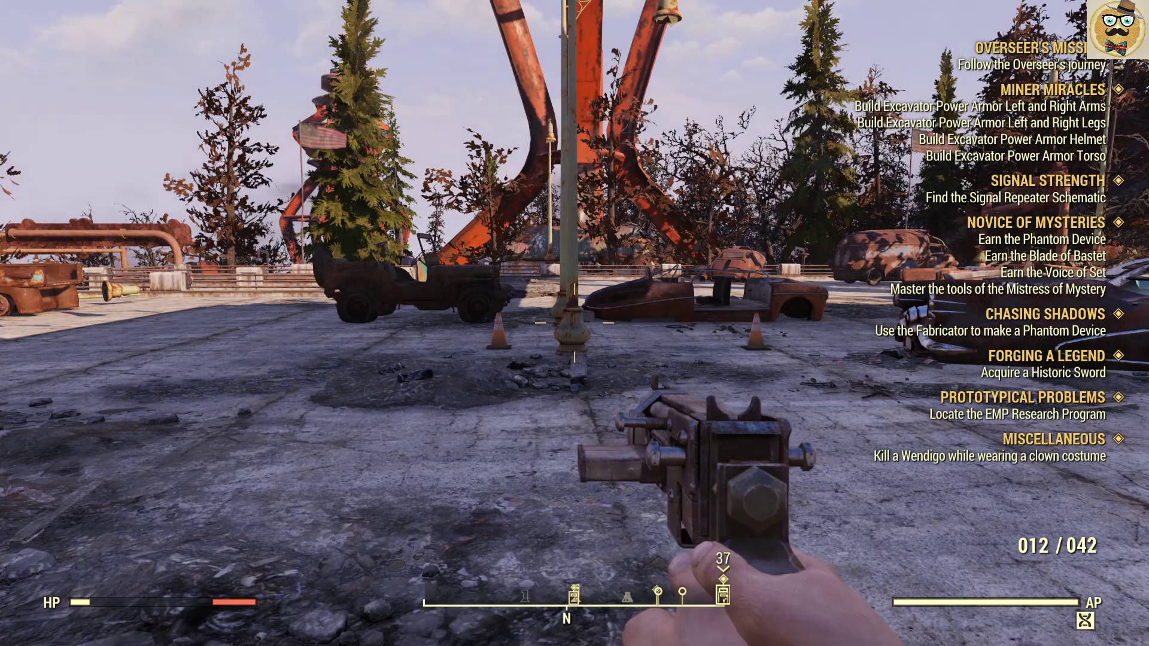
pyautogui.press('F12')
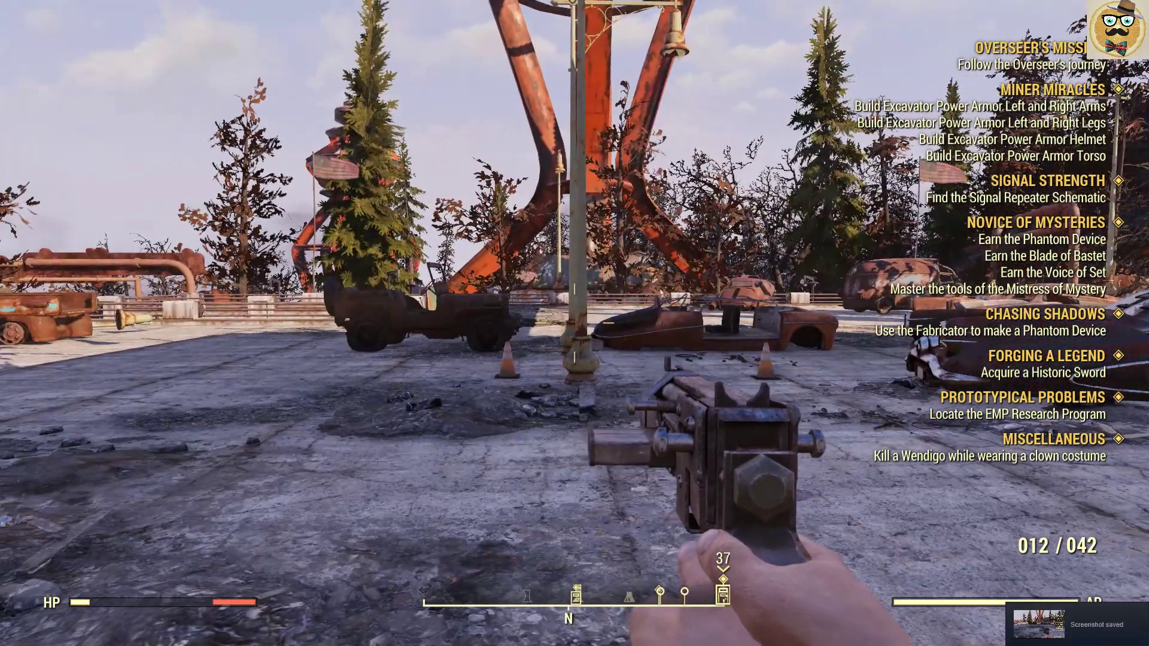
# Step: Upload the newly captured screenshot from the Steam overlay with Public visibility, and return to the game
pyautogui.hotkey('shift', 'Tab')
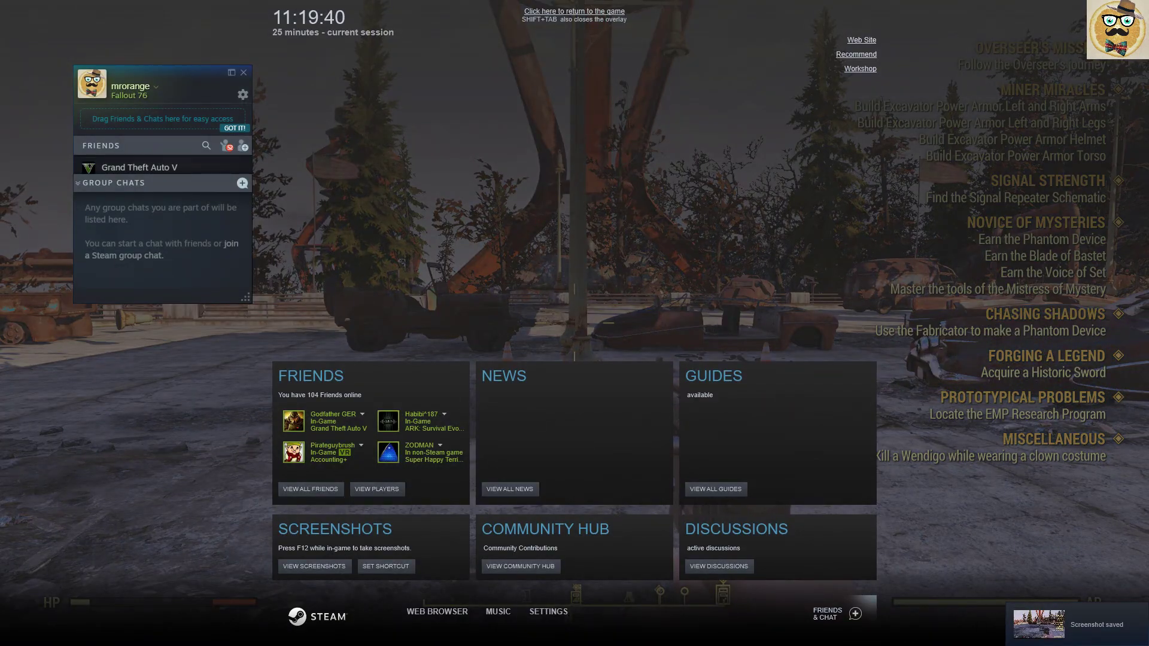
pyautogui.hotkey('shift', 'Tab')
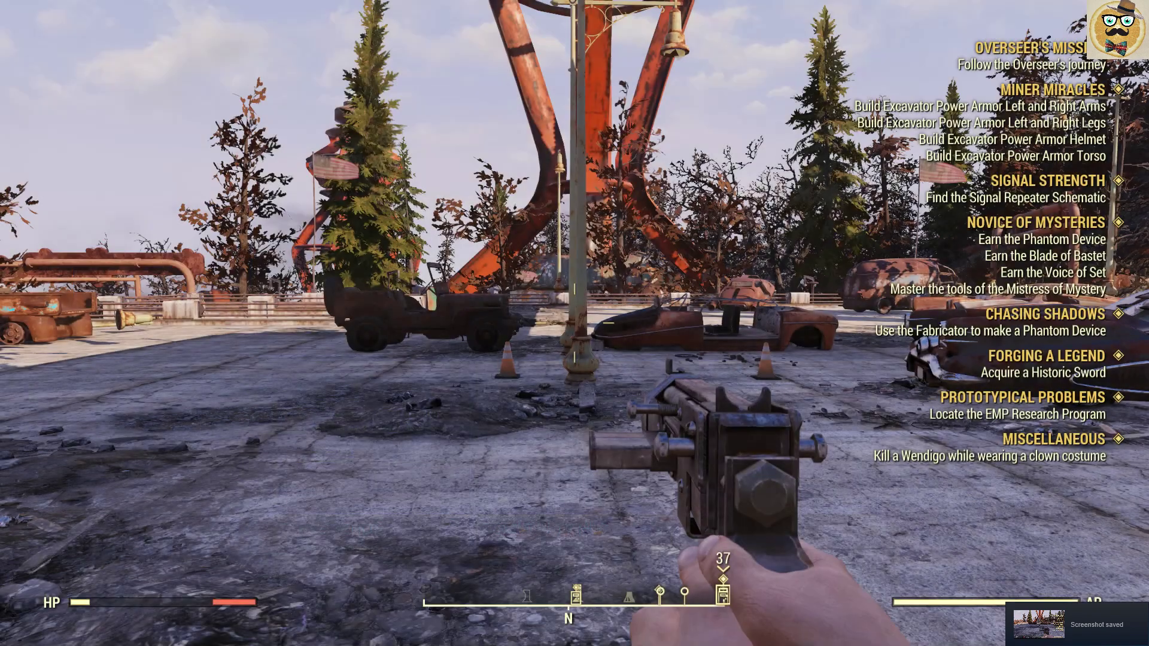
pyautogui.hotkey('shift', 'Tab')
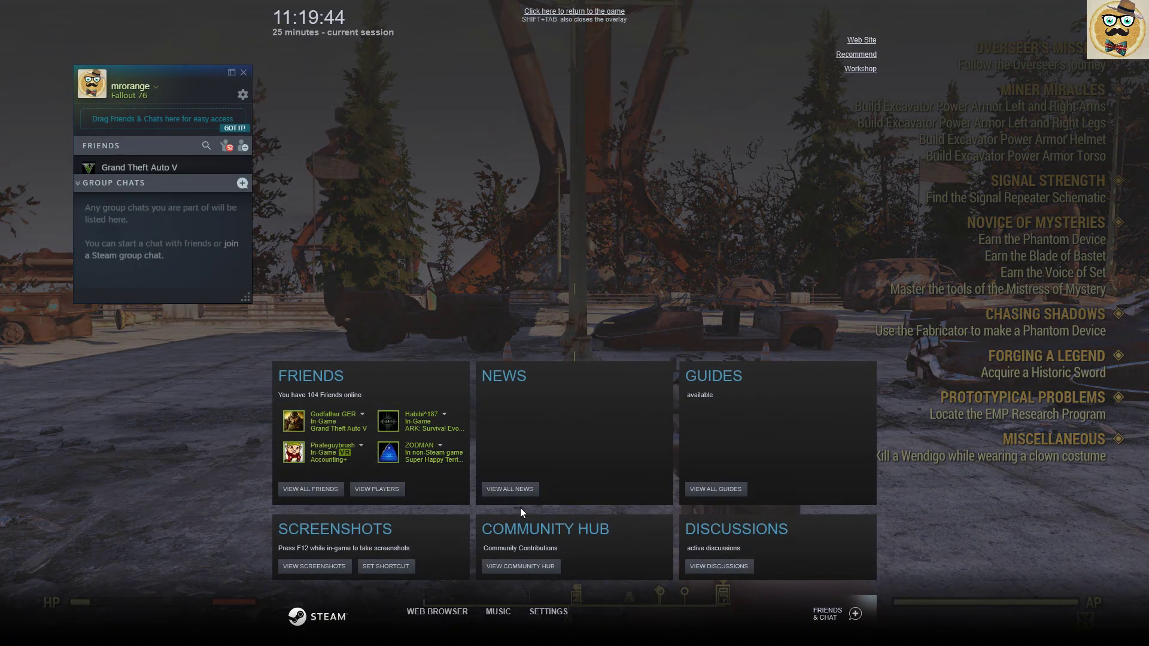
pyautogui.click(315, 567)
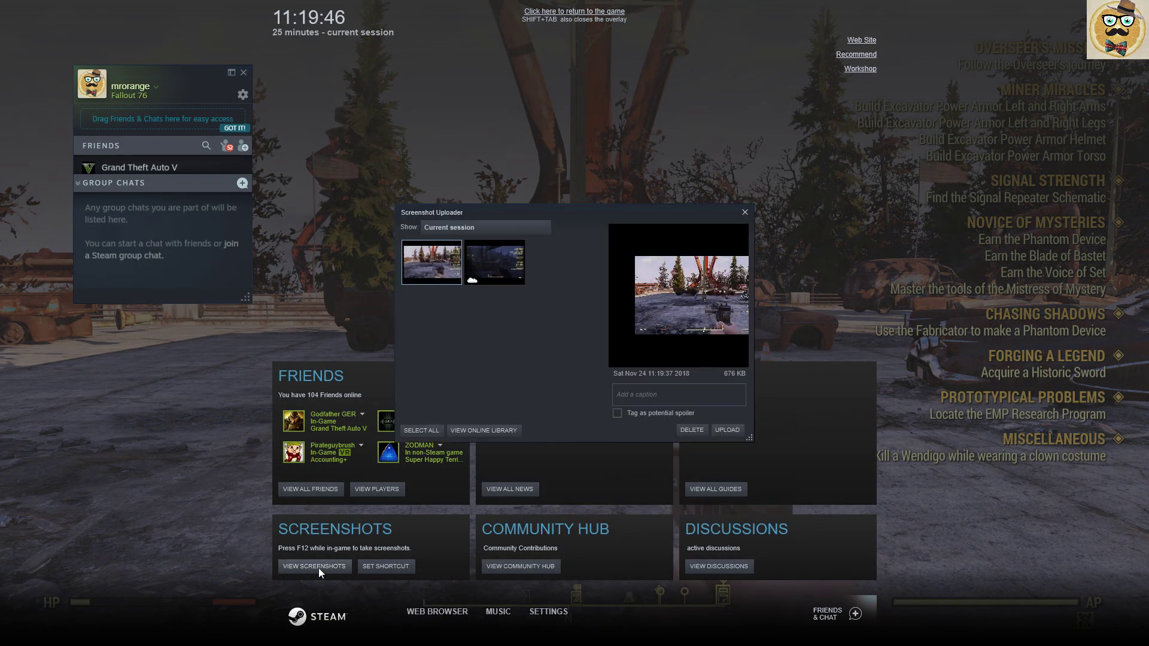
pyautogui.click(731, 431)
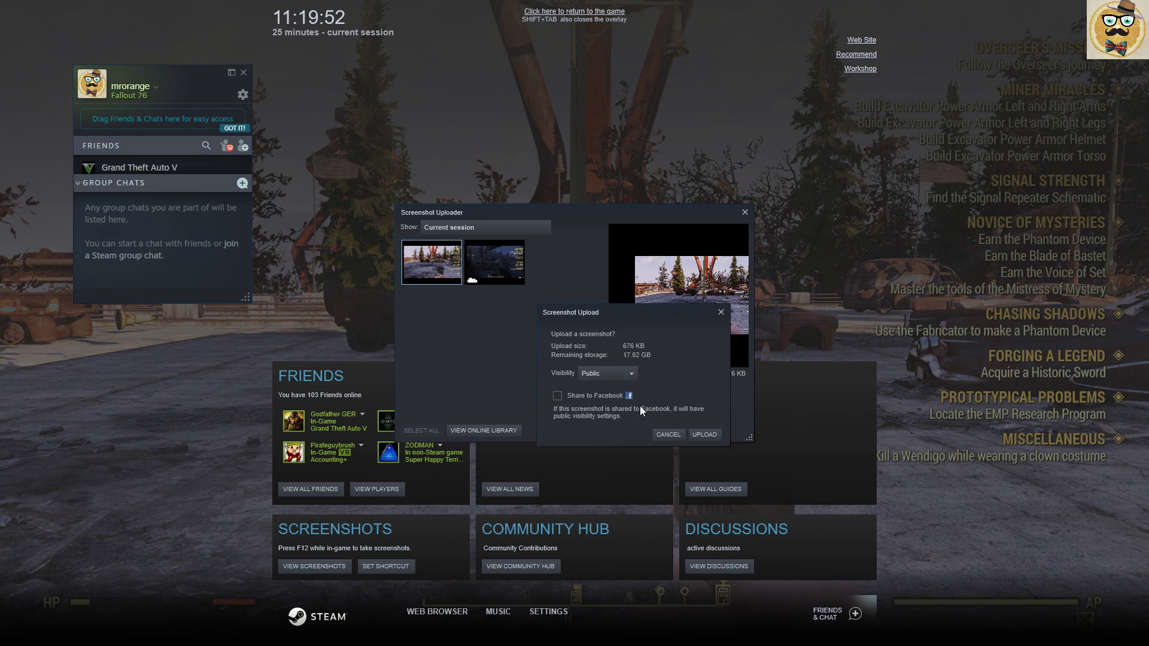
pyautogui.click(703, 435)
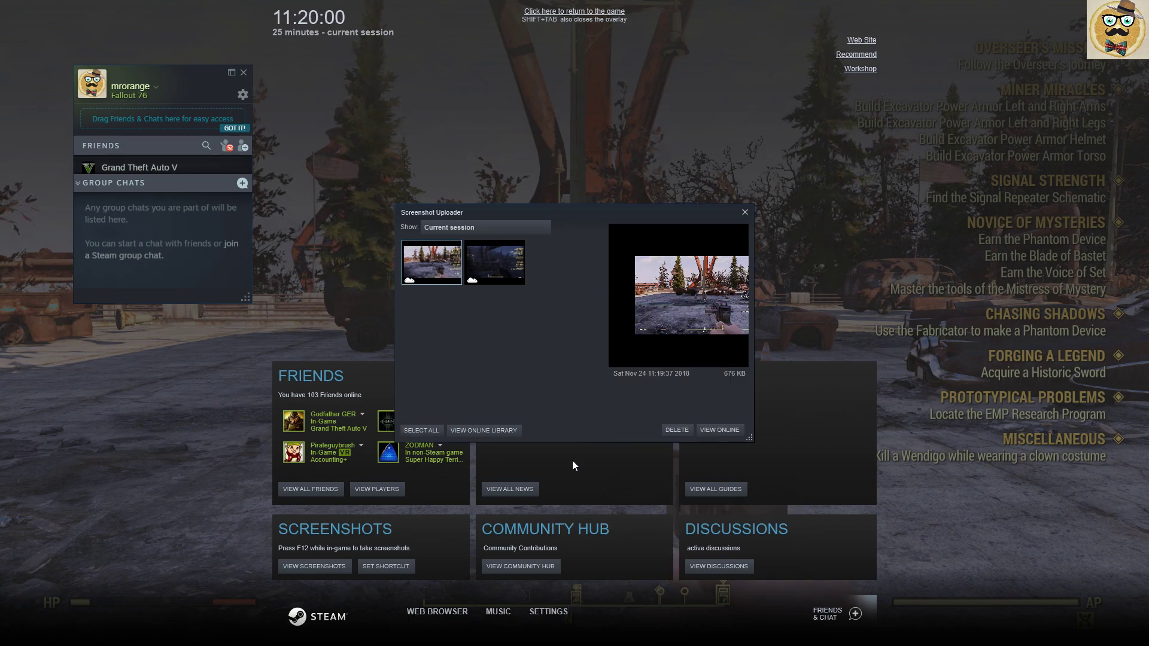
pyautogui.hotkey('shift', 'Tab')
pyautogui.press('w')
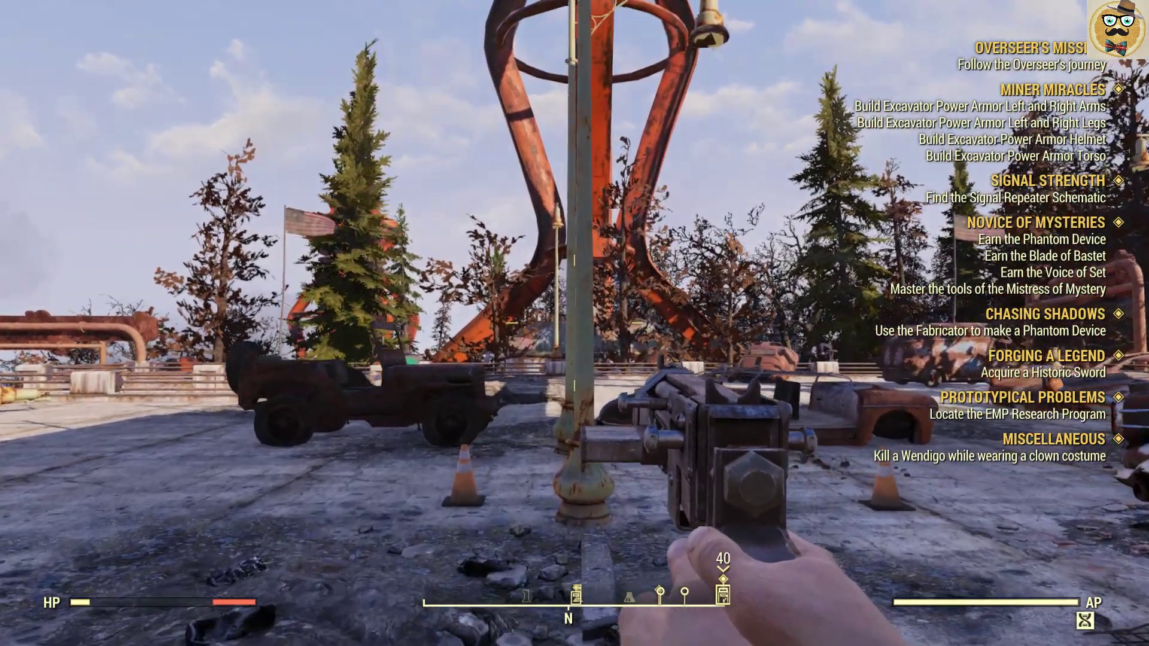
pyautogui.press('w')
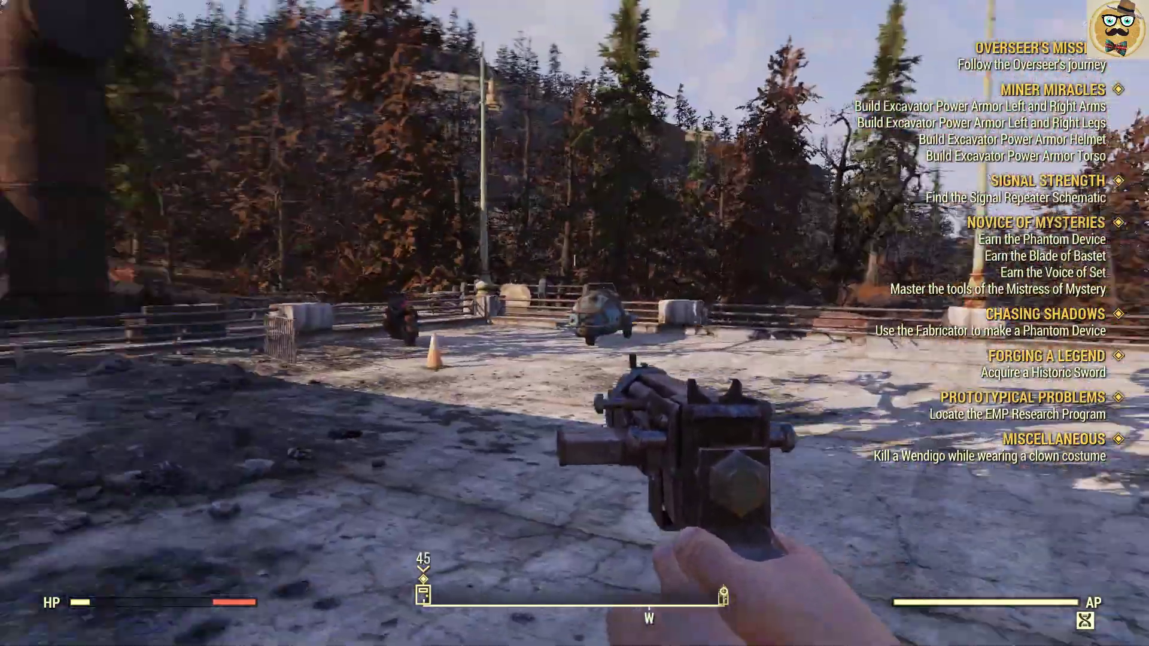
pyautogui.press('s')
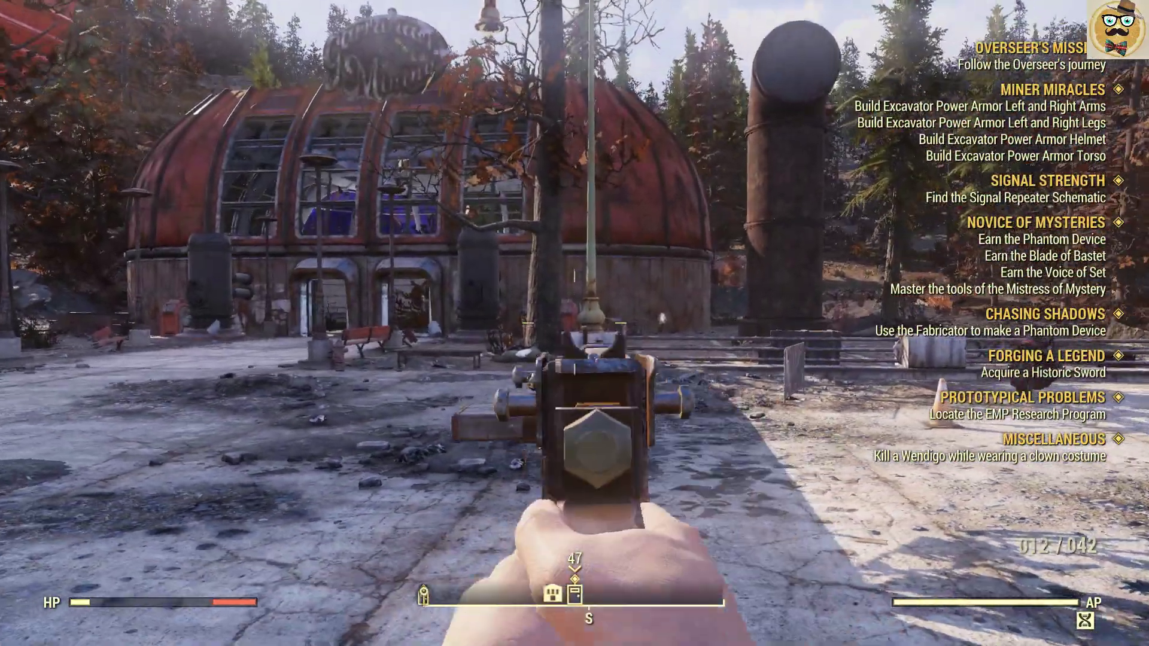
pyautogui.press('w')
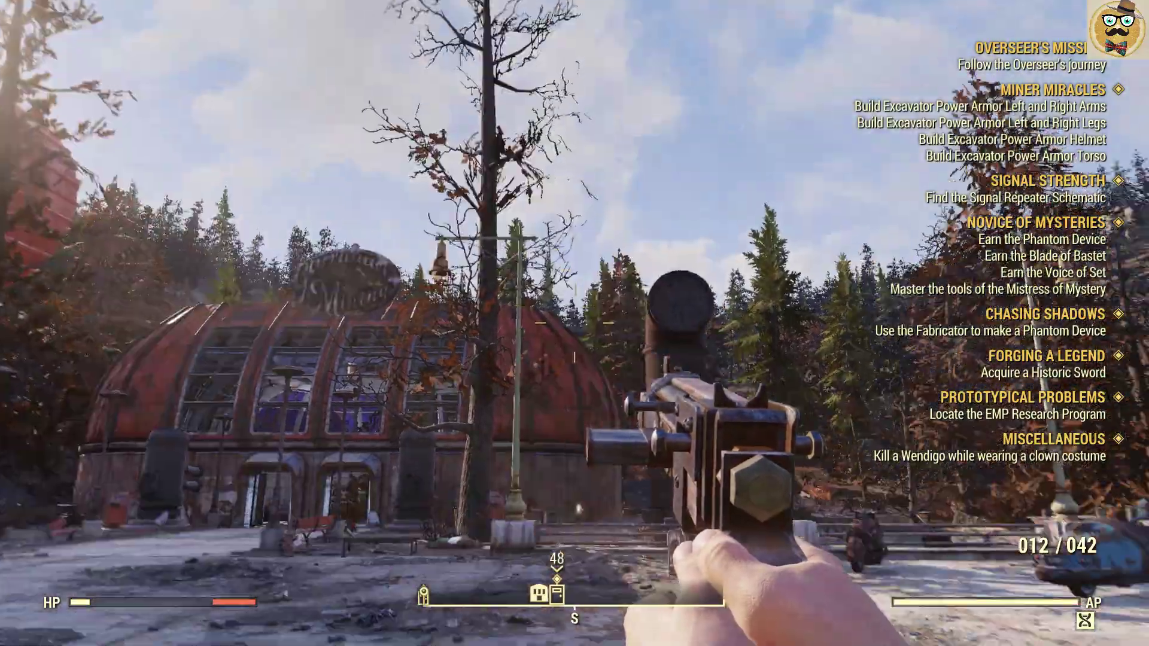
pyautogui.press('w')
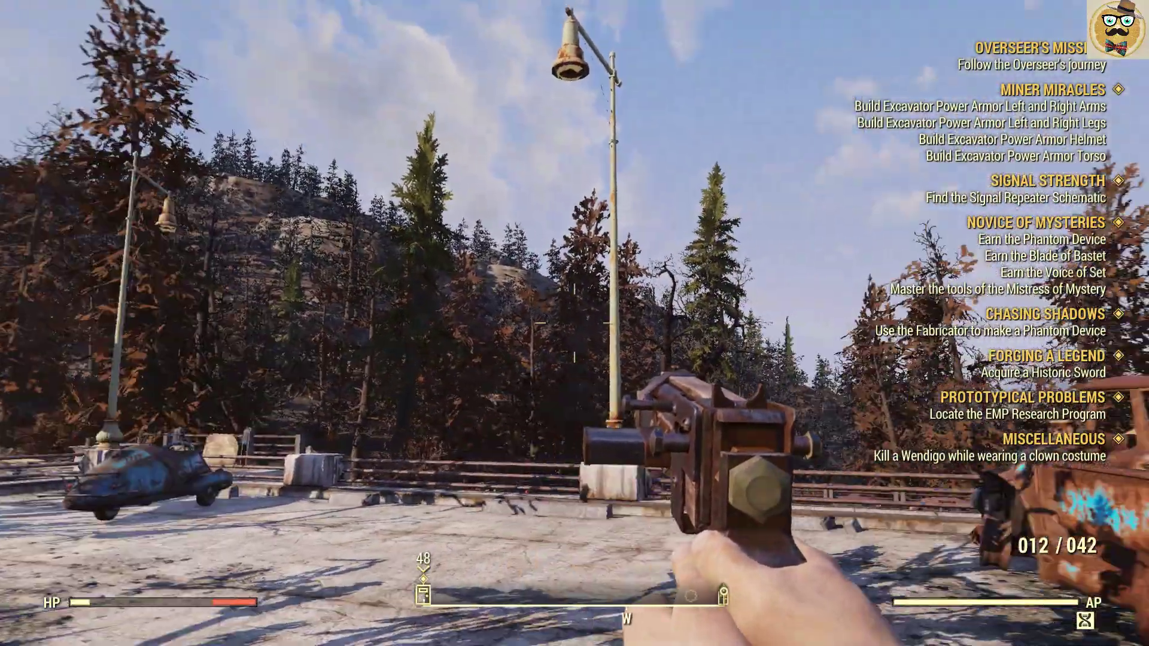